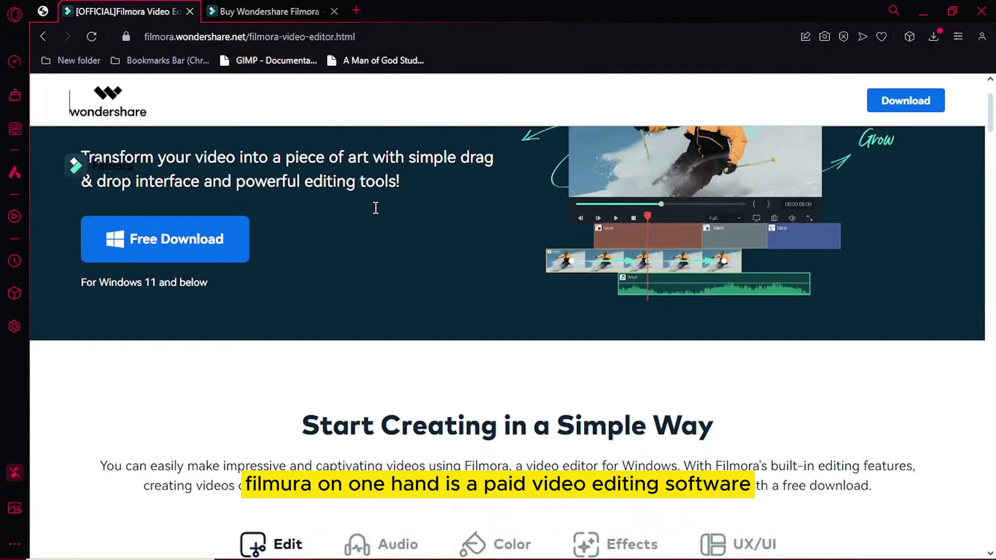
# Scroll through the Filmora feature overview page
pyautogui.scroll(-5, 374, 210)
pyautogui.scroll(-4, 376, 212)
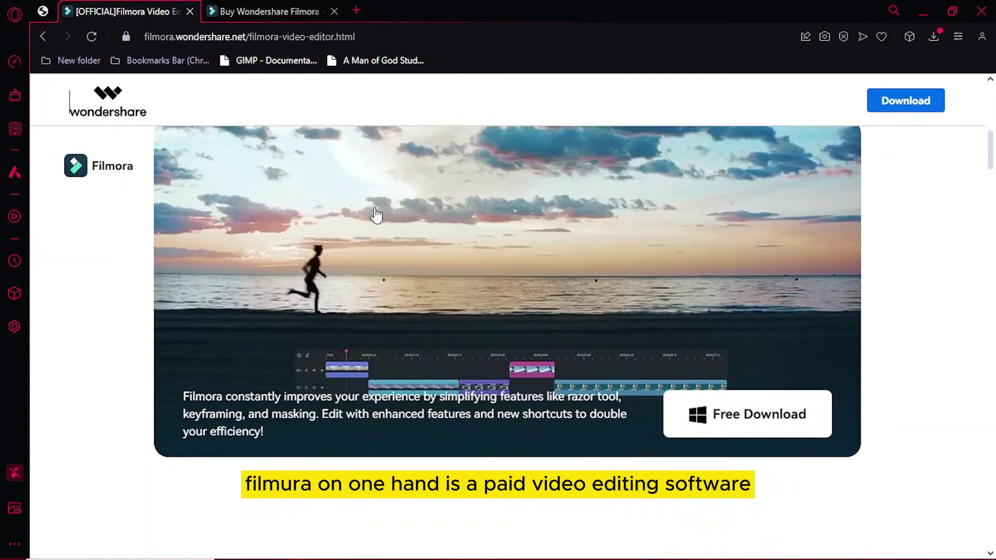
pyautogui.scroll(3, 374, 207)
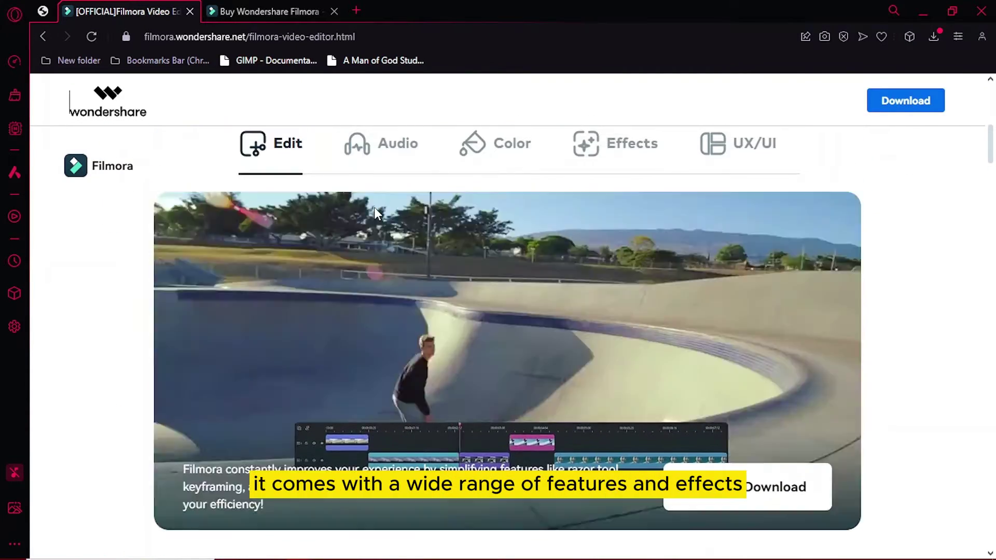
pyautogui.scroll(-7, 375, 207)
pyautogui.scroll(-10, 375, 207)
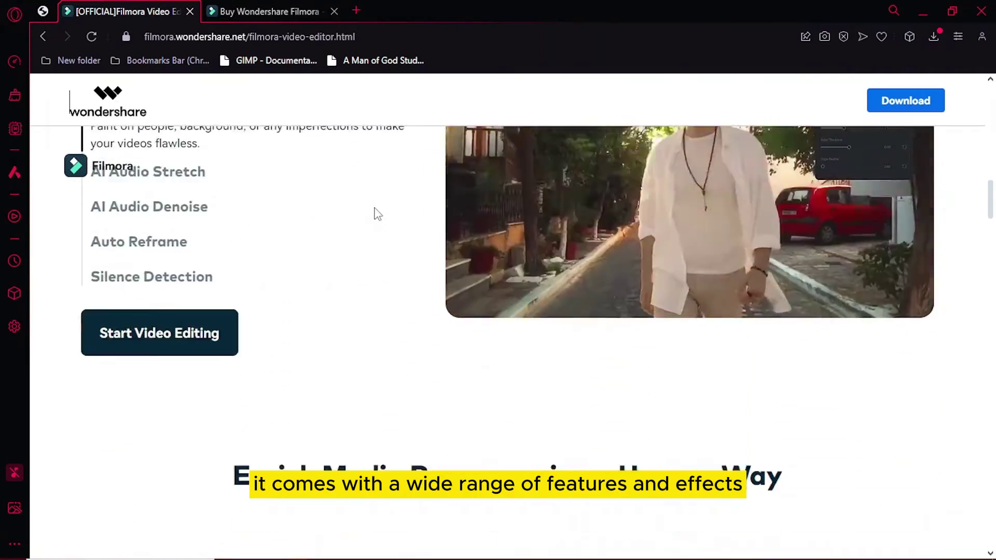
pyautogui.scroll(-2, 376, 212)
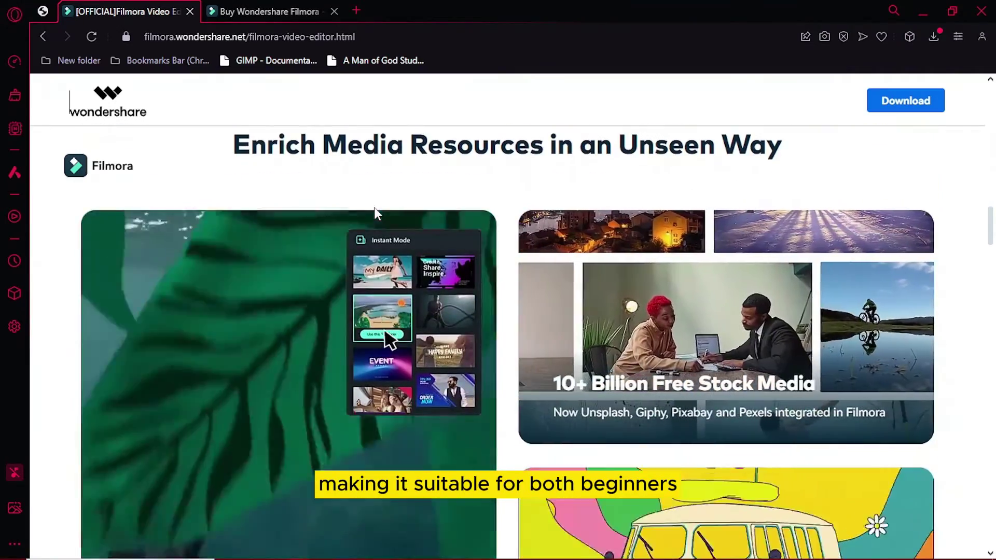
pyautogui.scroll(-4, 377, 213)
pyautogui.scroll(-1, 374, 208)
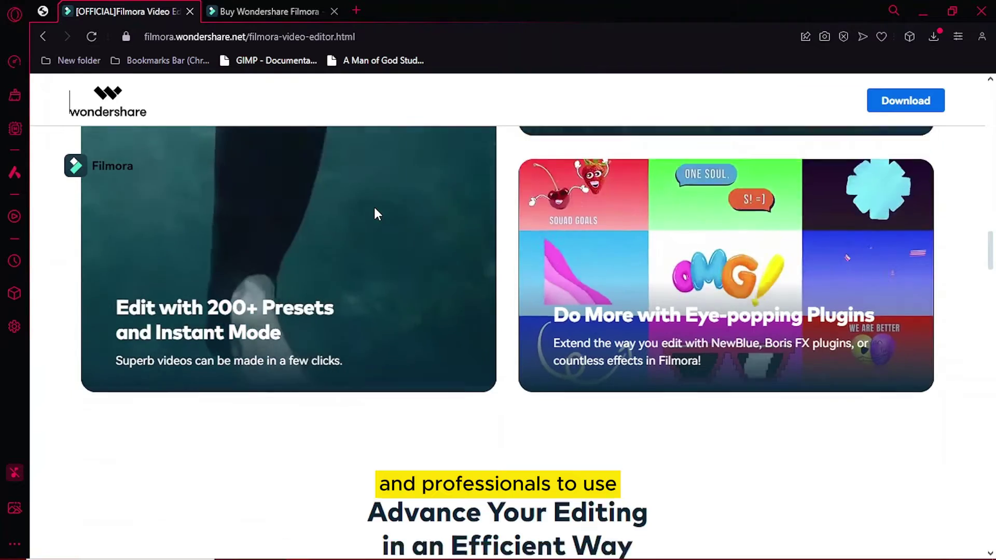
pyautogui.scroll(-4, 375, 207)
pyautogui.scroll(-5, 377, 214)
# Open the Buy Wondershare Filmora page and compare the Quarterly, Annual and Perpetual plans
pyautogui.click(251, 11)
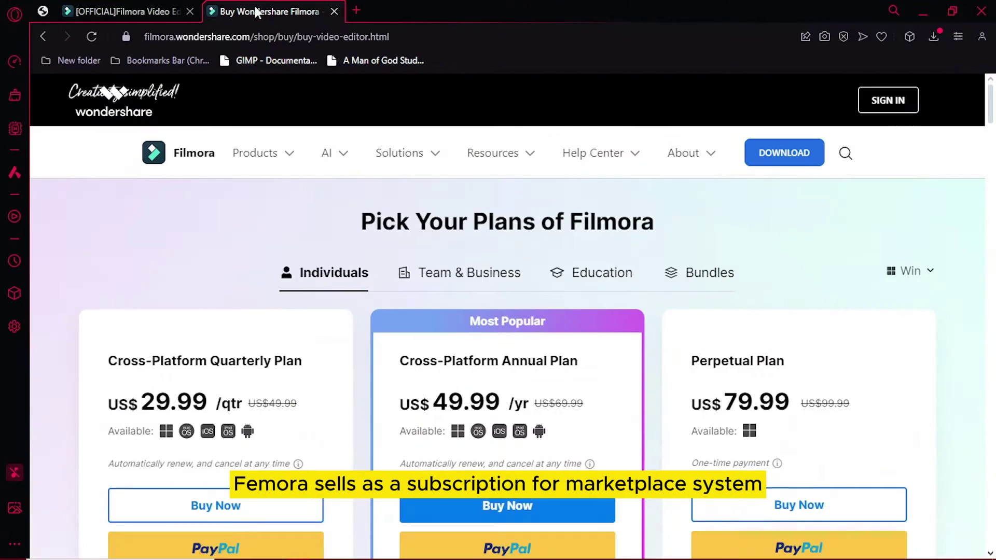
pyautogui.moveTo(326, 100)
pyautogui.scroll(1, 809, 288)
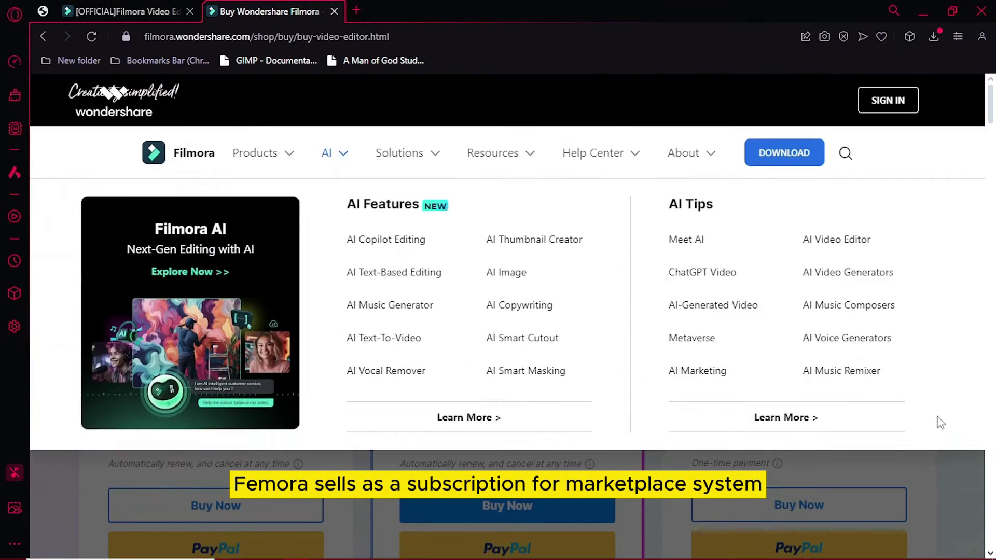
pyautogui.scroll(-3, 966, 417)
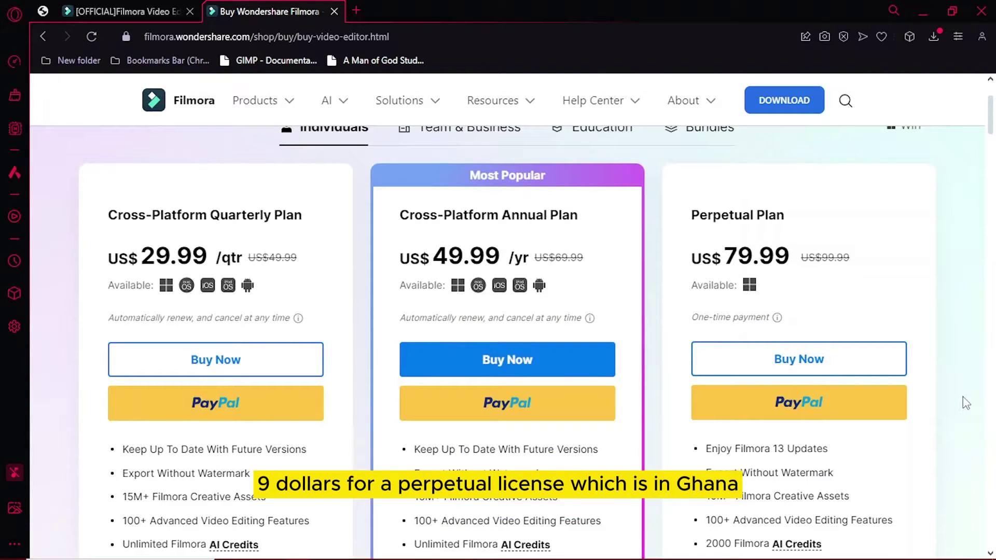
pyautogui.scroll(-4, 966, 403)
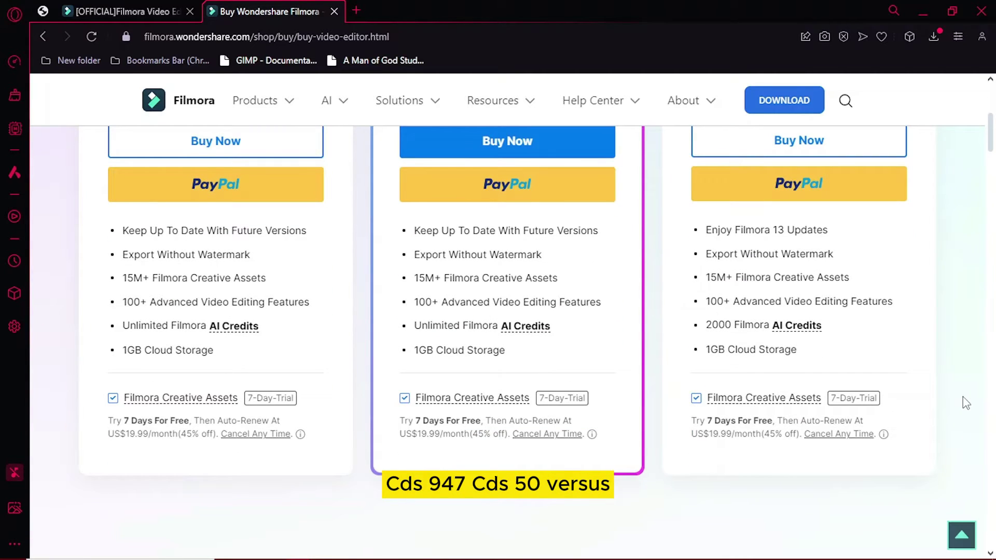
pyautogui.scroll(3, 966, 403)
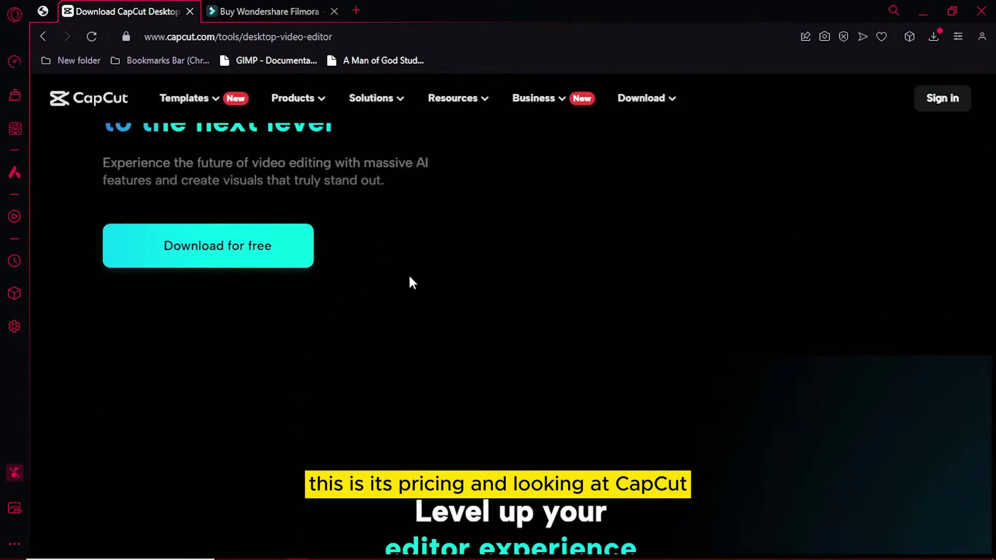
# Scroll through the feature sections of the CapCut desktop video editor page
pyautogui.scroll(-4, 412, 277)
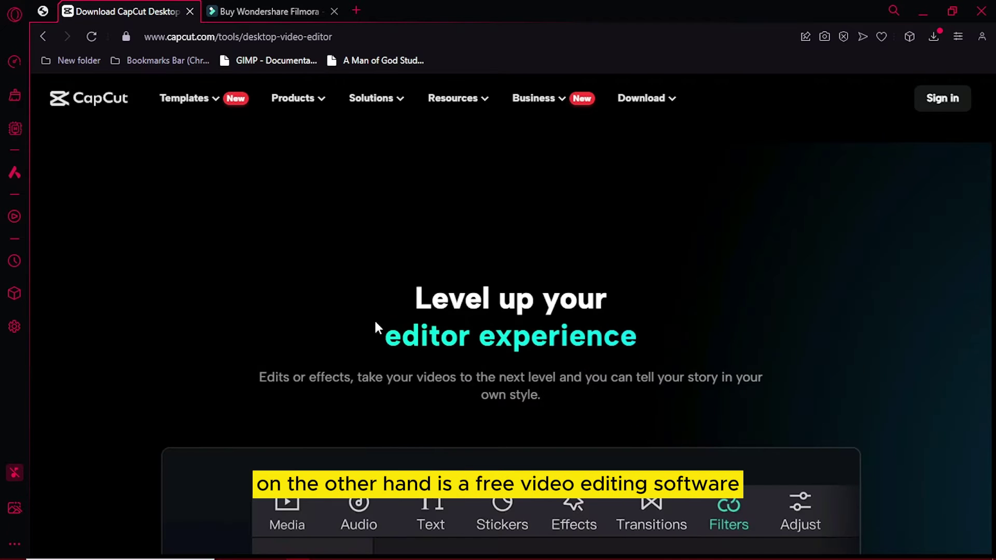
pyautogui.scroll(-6, 426, 332)
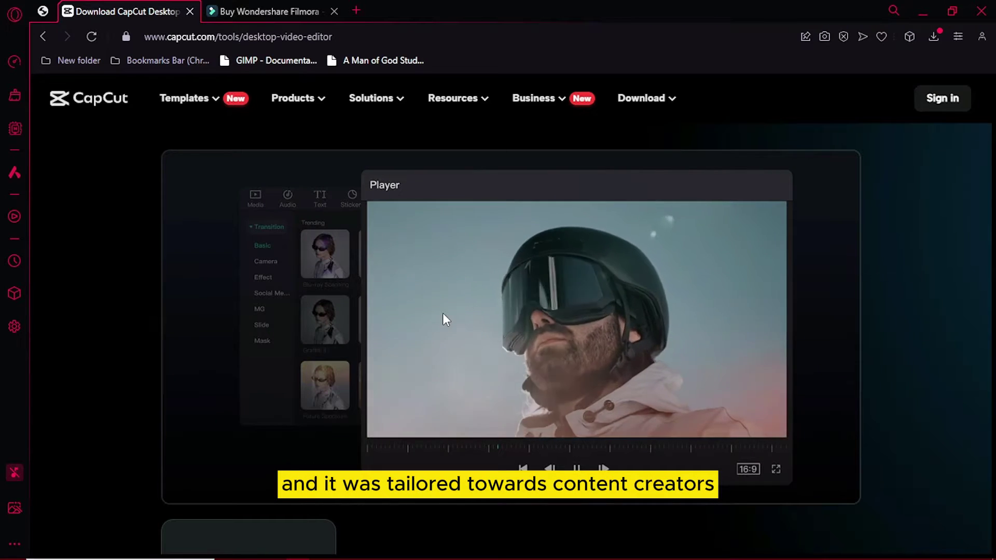
pyautogui.scroll(-4, 444, 315)
pyautogui.scroll(-8, 444, 318)
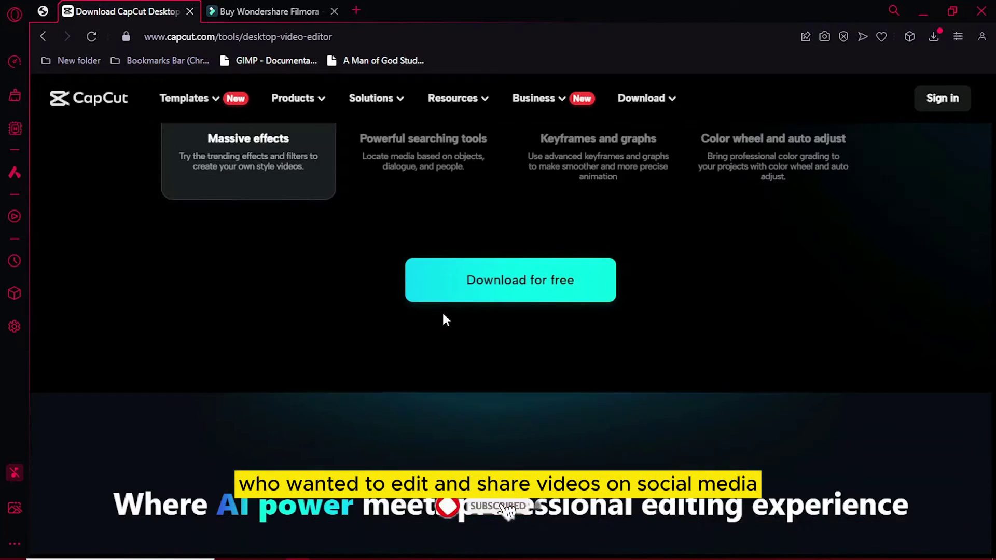
pyautogui.scroll(-2, 443, 316)
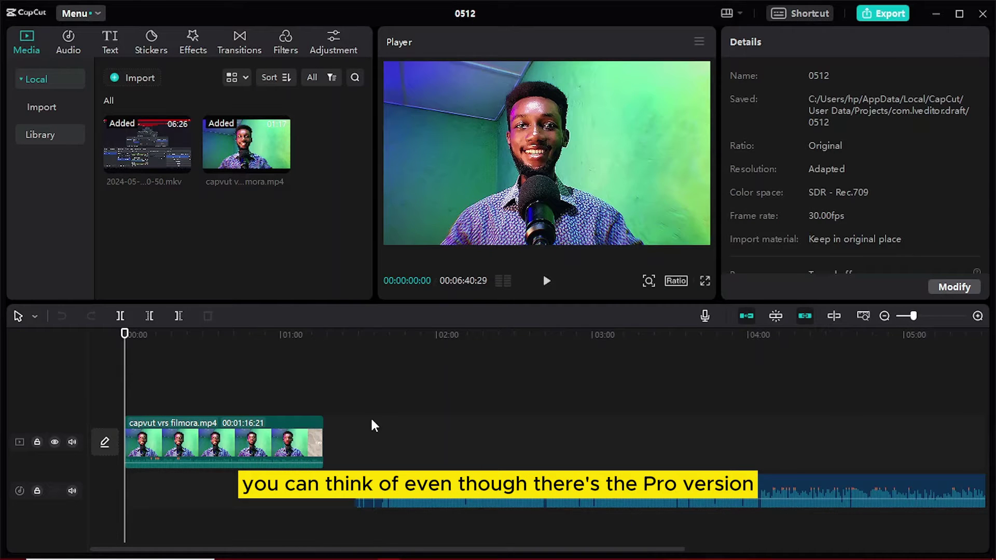
# Move the Compound clip1 audio to start at 00:00, preview, then select the capvut vrs filmora.mp4 clip
pyautogui.click(569, 493)
pyautogui.moveTo(569, 493); pyautogui.dragTo(340, 493)
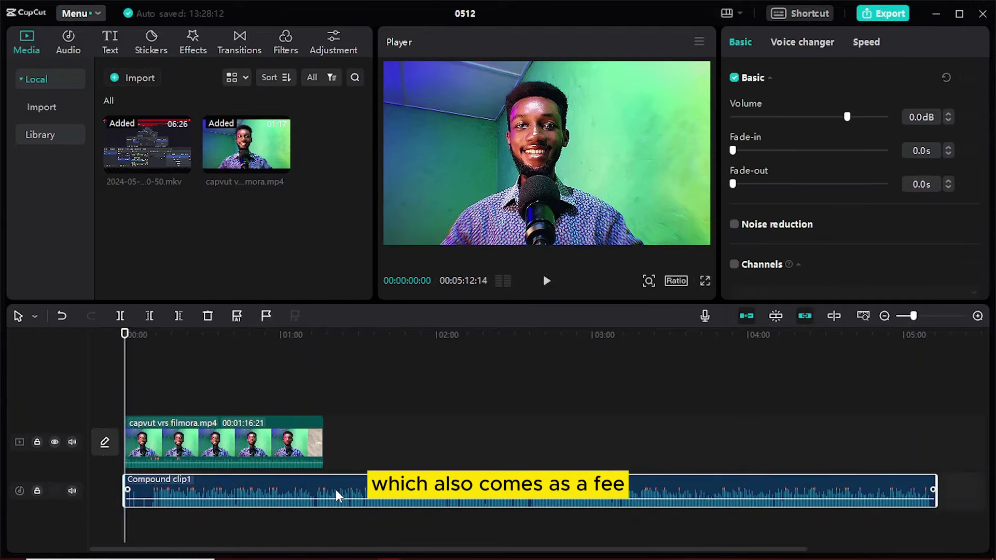
pyautogui.click(547, 280)
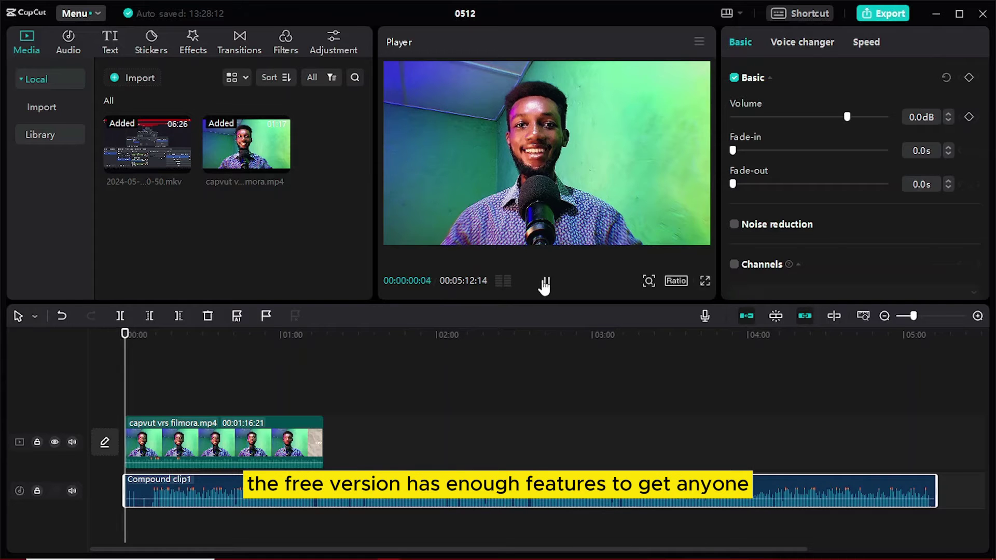
pyautogui.click(223, 441)
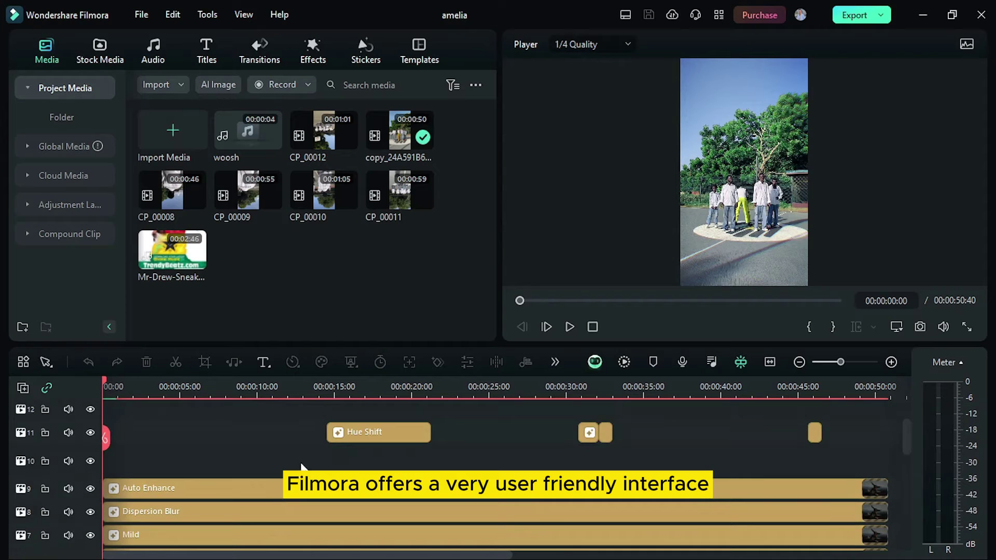
# Play the amelia project preview and scroll through its stacked effect tracks
pyautogui.scroll(1, 302, 467)
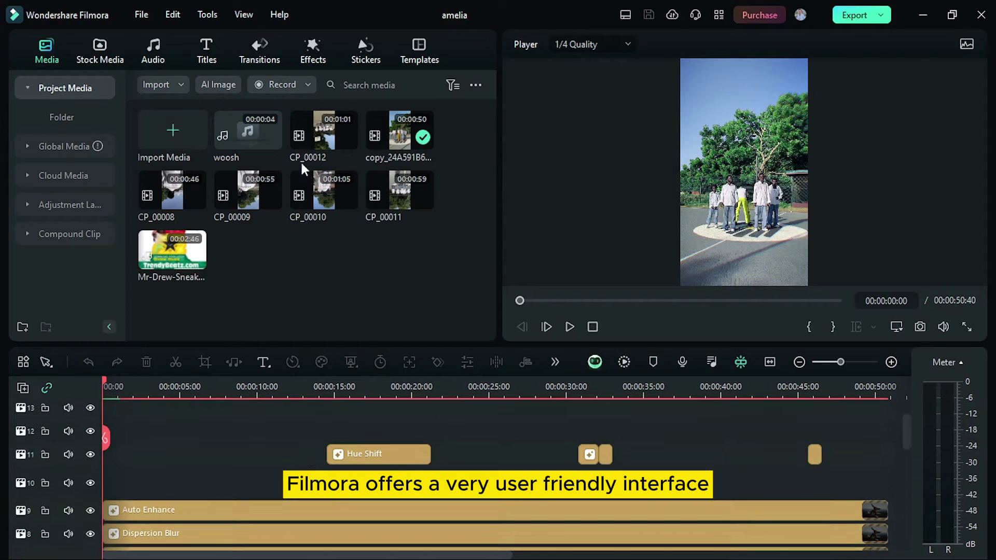
pyautogui.click(570, 327)
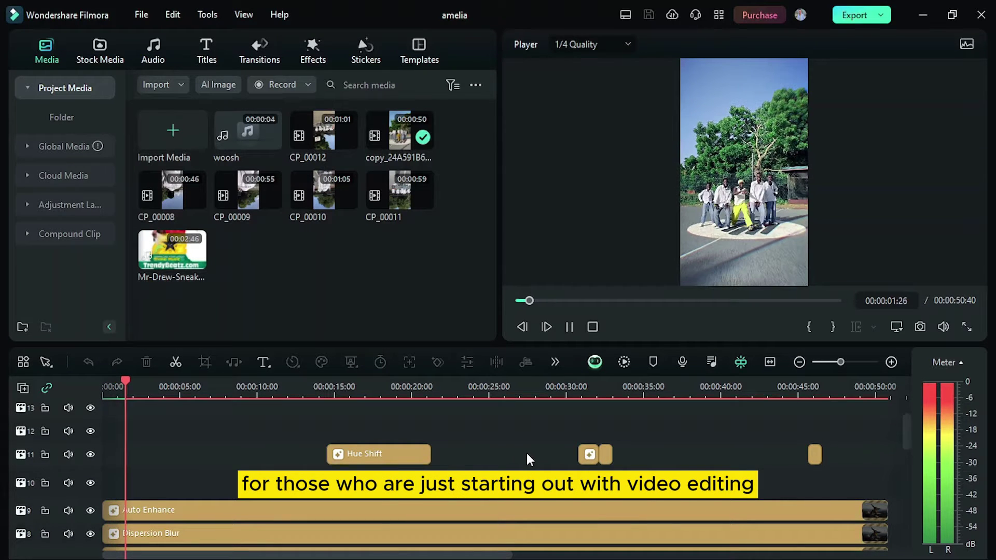
pyautogui.scroll(-1, 499, 440)
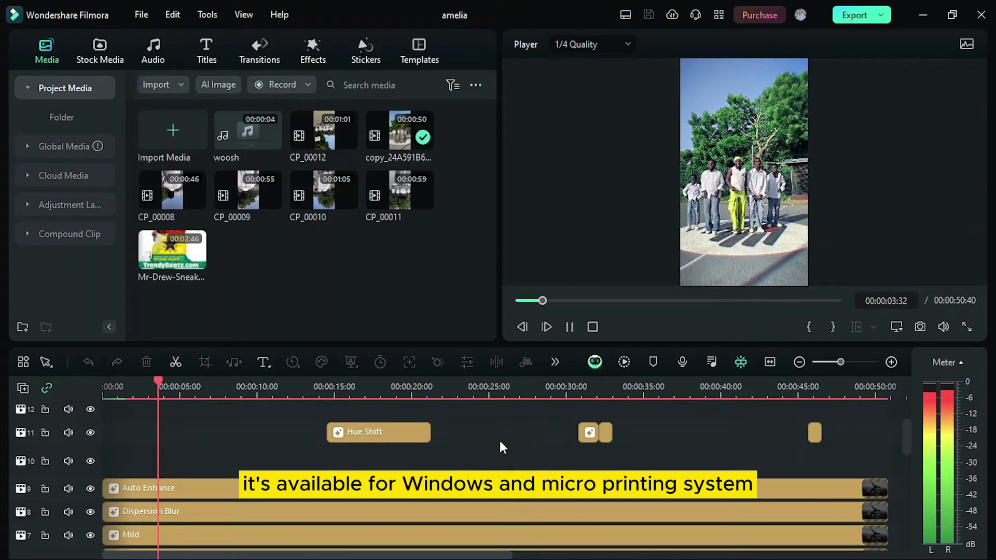
pyautogui.scroll(-3, 499, 440)
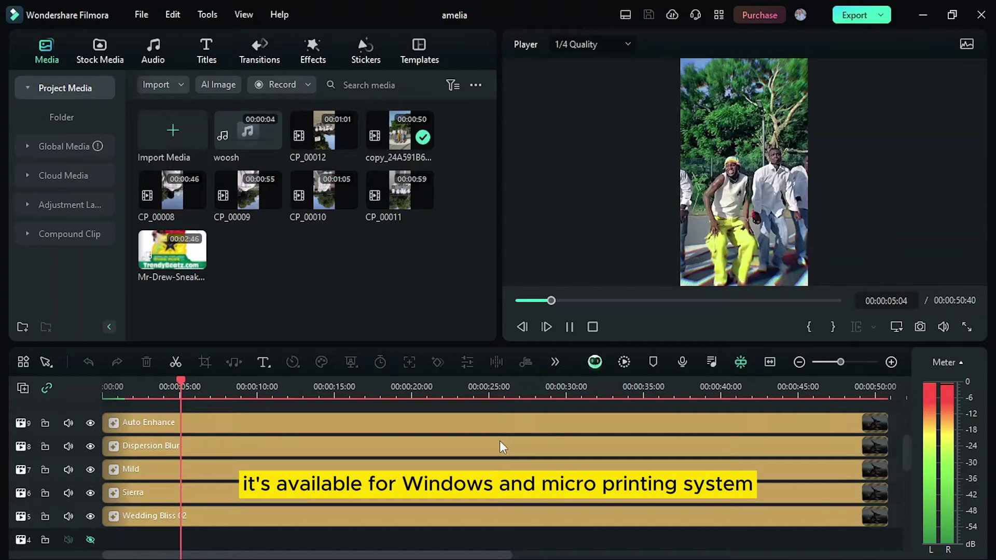
pyautogui.scroll(-3, 503, 444)
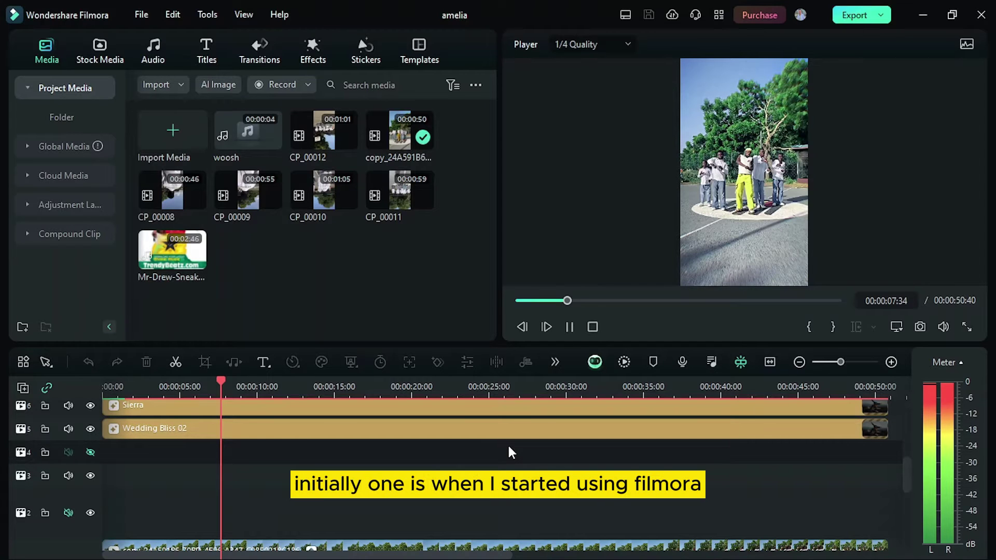
pyautogui.scroll(-3, 508, 444)
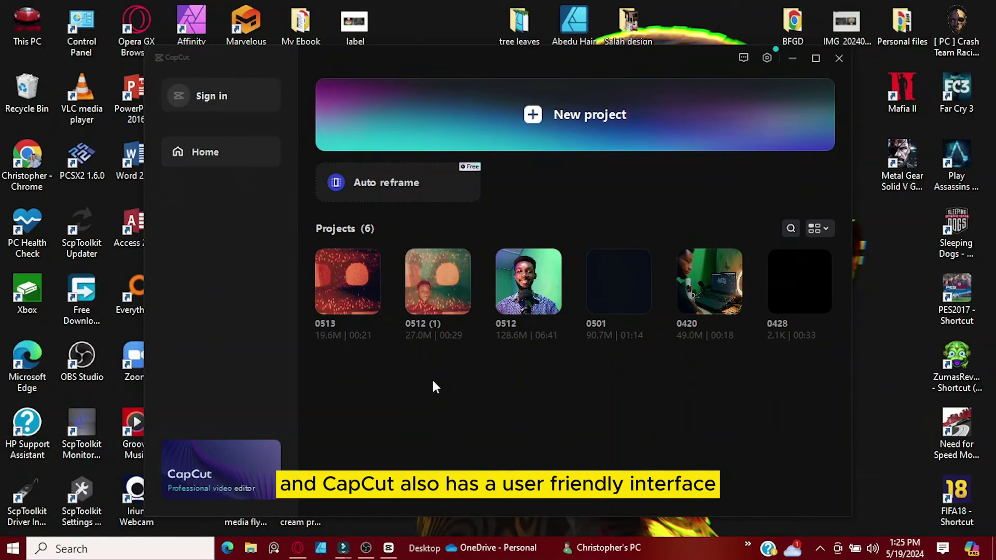
# Open project 0512 from the CapCut home screen and play its preview
pyautogui.click(685, 273)
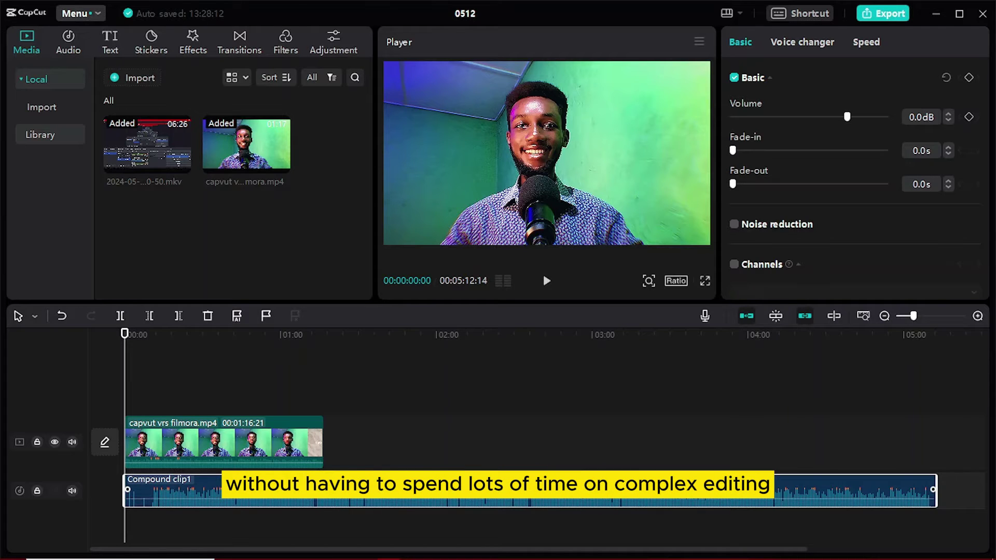
pyautogui.click(545, 283)
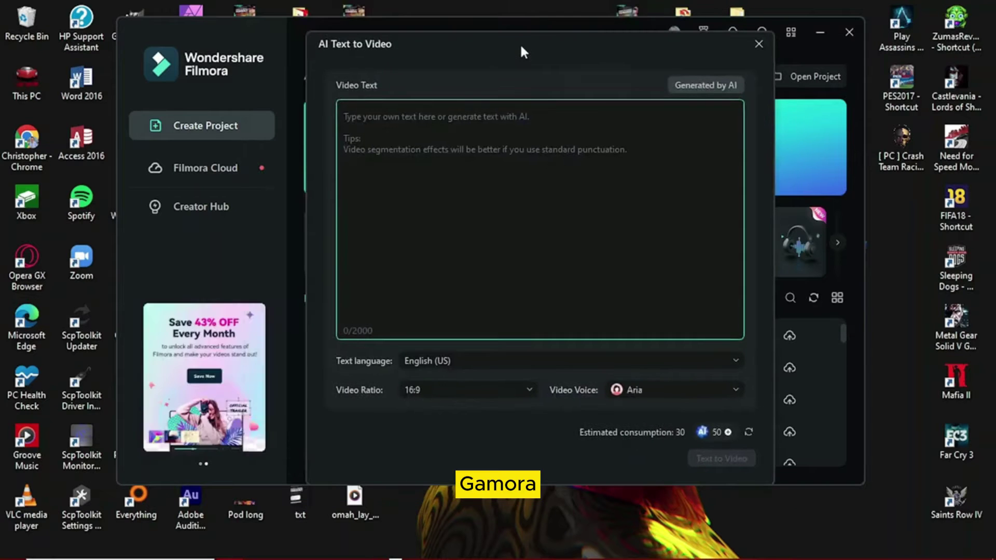
# Paste the business-promotion script, delete its title and Description: lines, and generate the video
pyautogui.moveTo(520, 42); pyautogui.dragTo(540, 30)
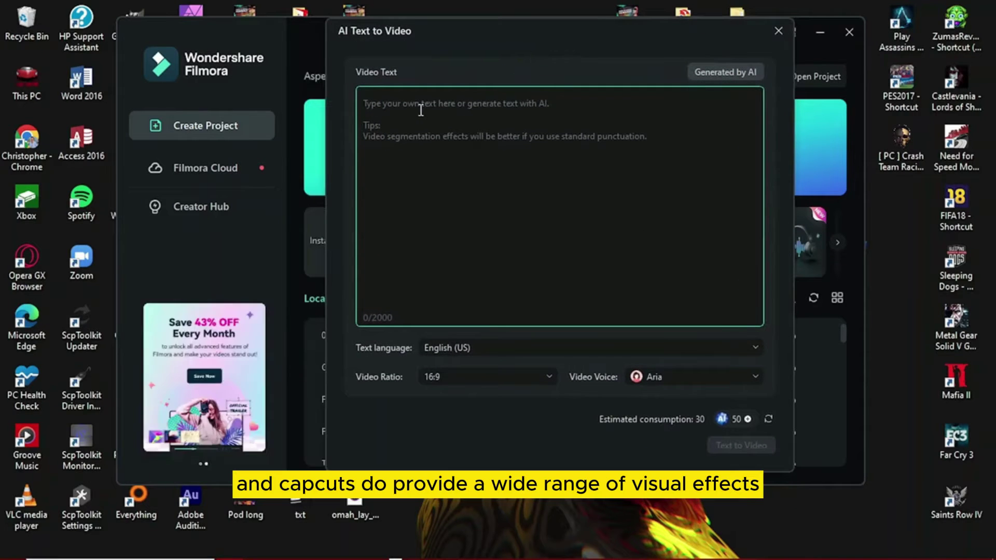
pyautogui.write('Title: "Innovate & Elevate: The Business Symphony"  Description: "Transform your business narrative into a compelling visual masterpiece with Filmora AI. Craft a dynamic and engaging video that showcases the journey of your company, from its inception to its current heights. Leverage the power of intelligent editing to seamlessly blend success stories, team collaborations, and impactful moments into a seamless symphony of achievement. With Filmora AI, effortlessly highlight your products, services, and corporate culture while maintaining a professional and polished look. Elevate your brand with captivating visuals, smart transitions, and a soundtrack that resonates with your business ethos. Ignite the spark of inspiration and take your audience on a cinematic journey that leaves a lasting impression. Let Filmora AI be your creative partner in crafting a video that defines excellence and sets your business apart in the corporate landscape."')
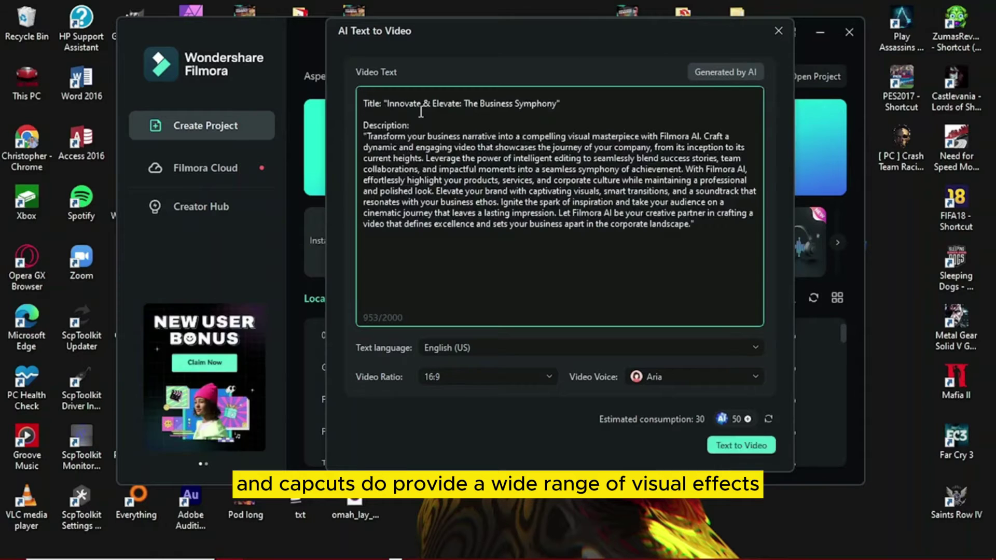
pyautogui.moveTo(409, 126); pyautogui.dragTo(343, 114)
pyautogui.press('BackSpace')
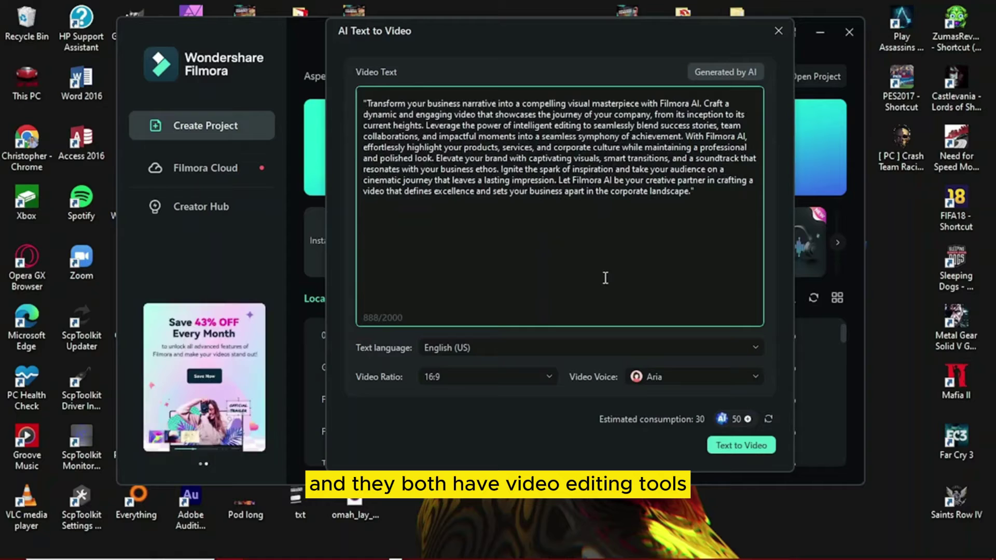
pyautogui.click(740, 446)
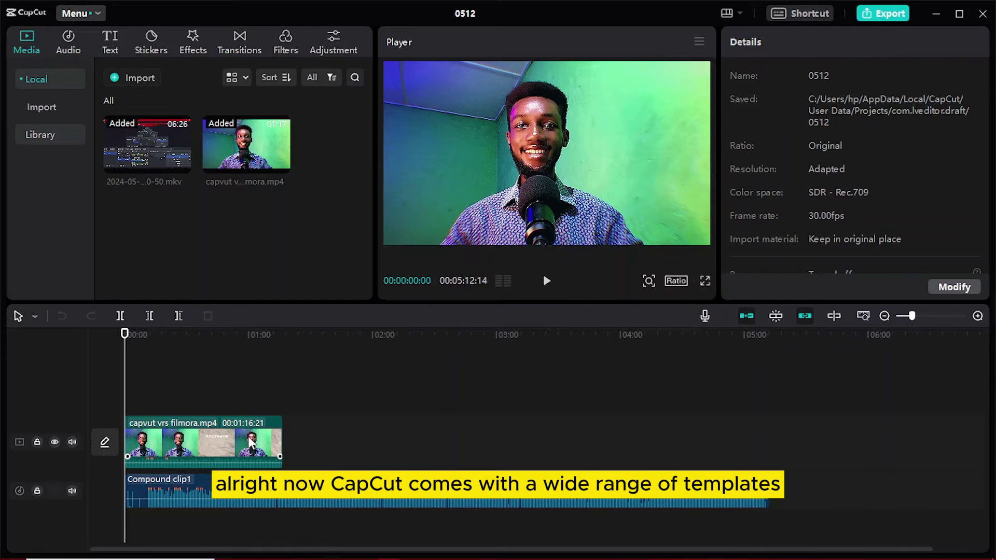
# Create English auto captions from the Compound clip1 speech via Text > Auto captions
pyautogui.click(244, 438)
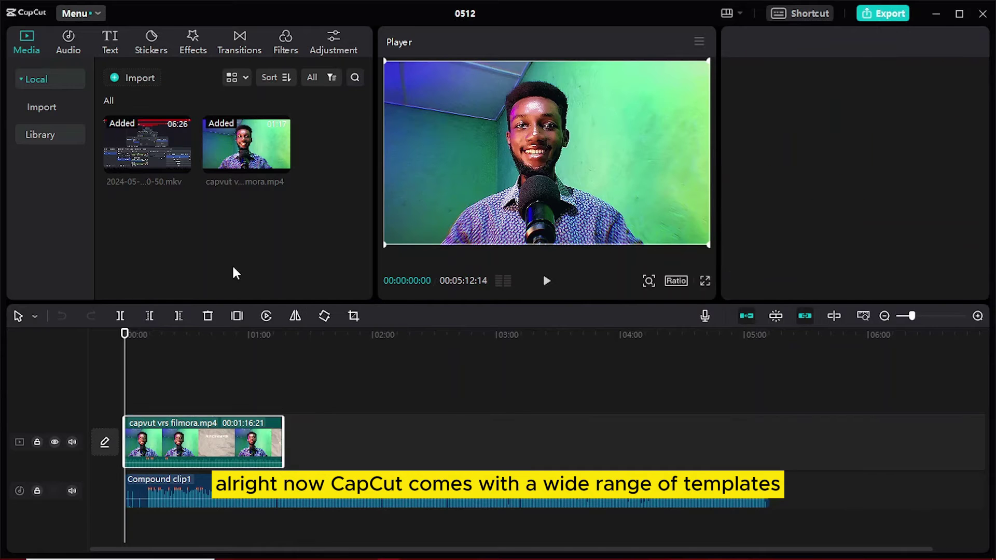
pyautogui.click(254, 491)
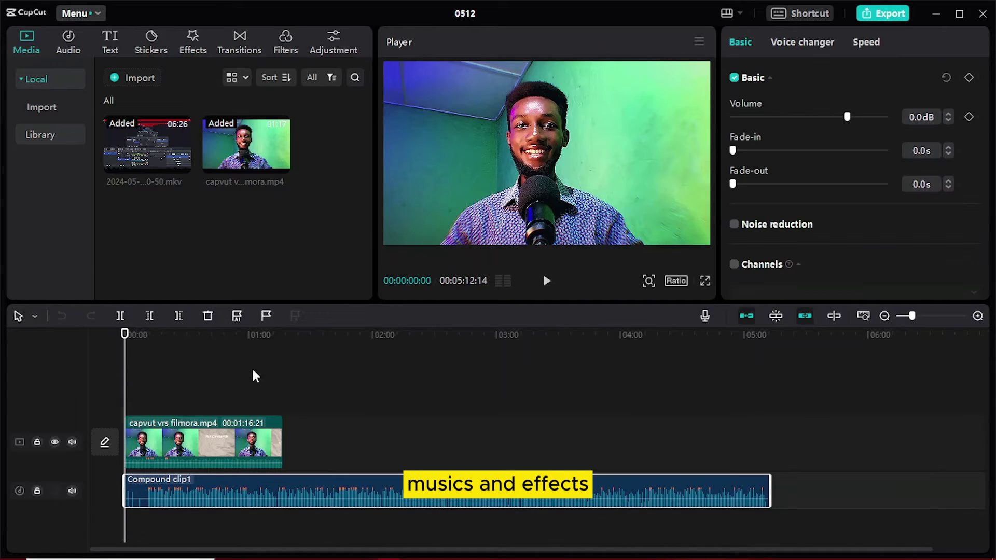
pyautogui.click(110, 42)
pyautogui.click(54, 200)
pyautogui.click(244, 254)
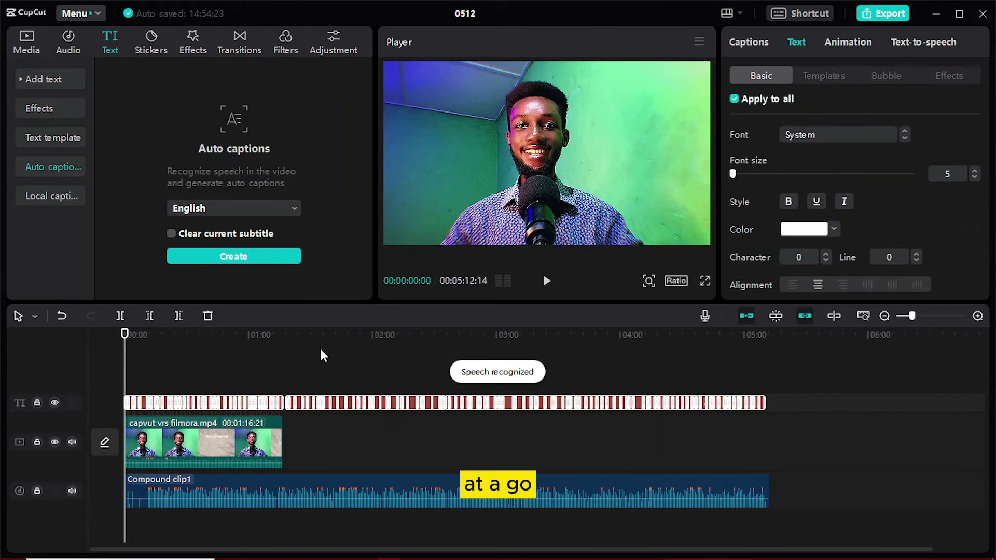
# Preview the captions by playing from around 01:41 and then near the start
pyautogui.click(415, 334)
pyautogui.press('space')
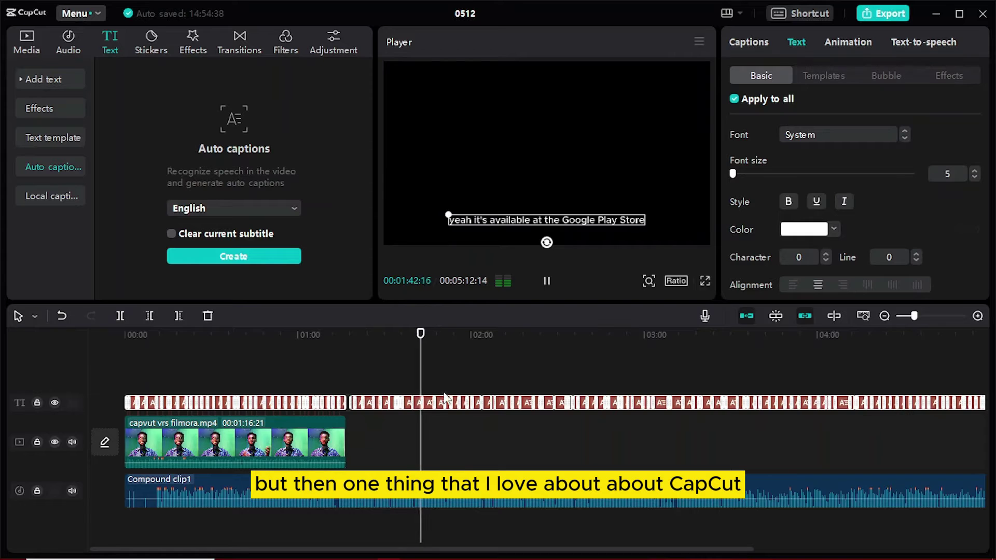
pyautogui.click(161, 334)
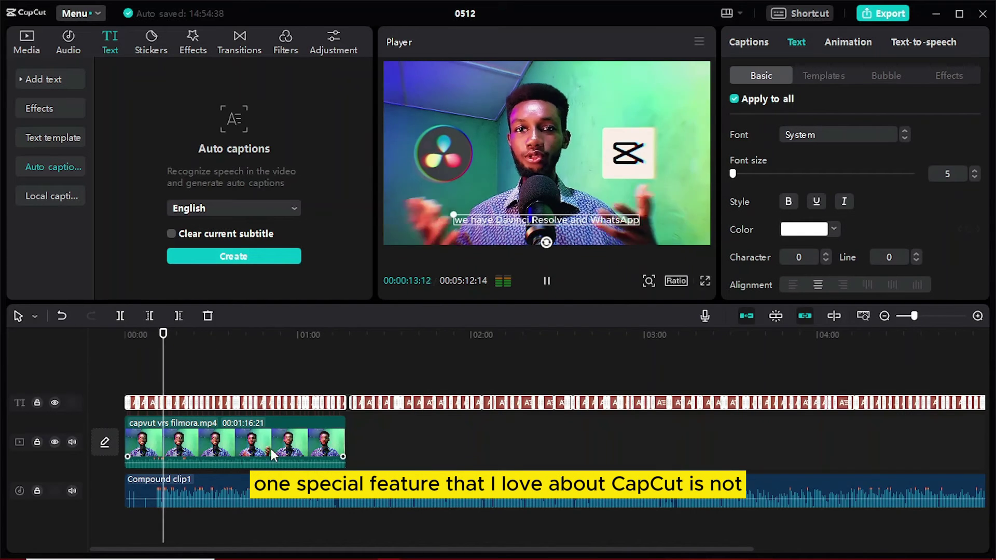
pyautogui.press('space')
# Mute the Compound clip1 audio track and replay the video from the beginning
pyautogui.click(71, 491)
pyautogui.press('Home')
pyautogui.press('space')
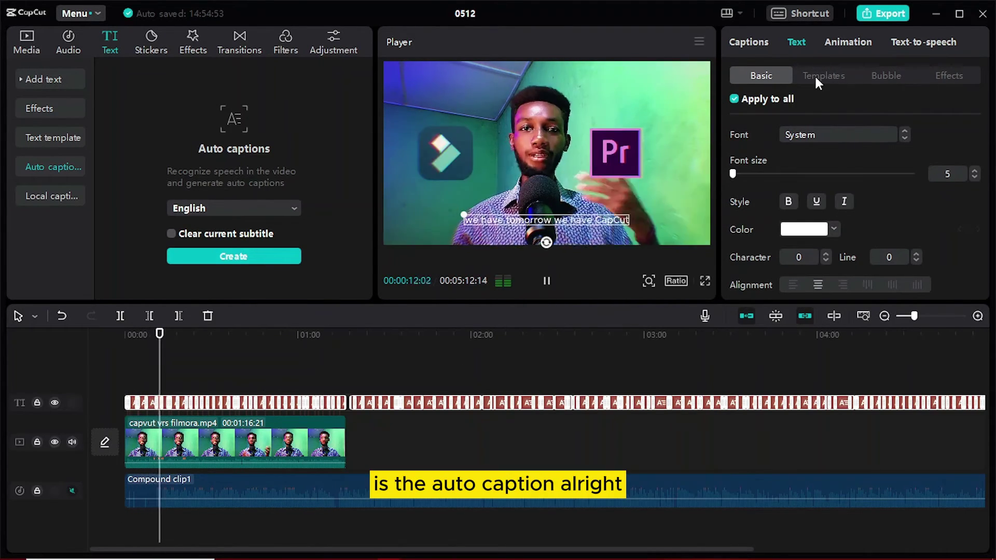
# Try the plain white preset style on the captions
pyautogui.scroll(-2, 782, 233)
pyautogui.scroll(-5, 852, 210)
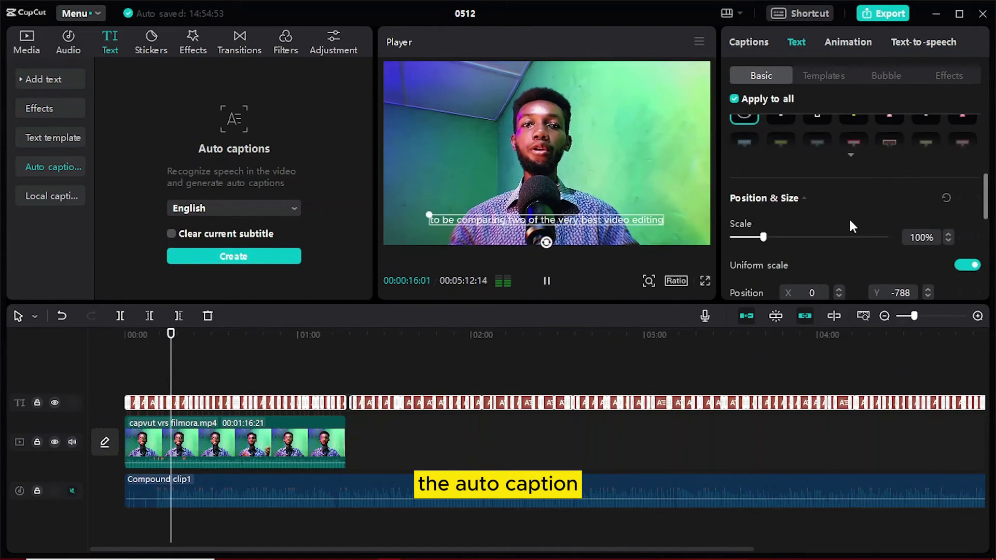
pyautogui.scroll(5, 848, 217)
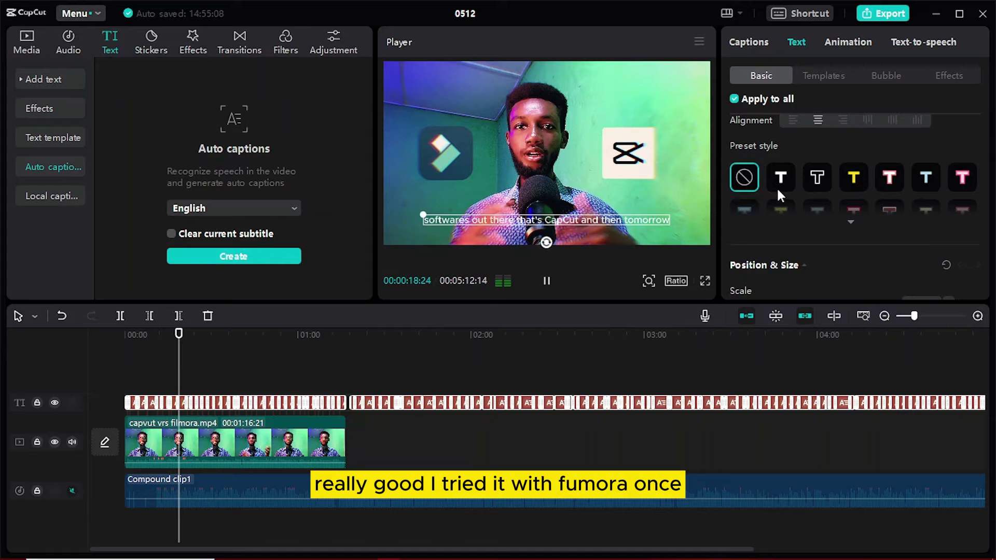
pyautogui.scroll(-2, 807, 270)
pyautogui.scroll(5, 788, 244)
pyautogui.scroll(-2, 778, 238)
pyautogui.click(781, 237)
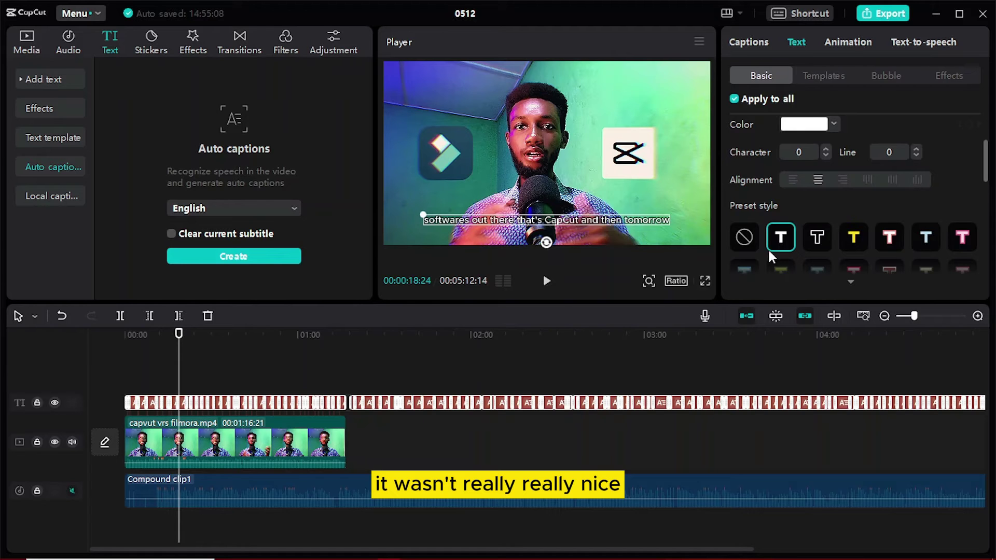
# Apply the yellow-background preset to all captions and play the preview
pyautogui.scroll(-4, 809, 218)
pyautogui.scroll(2, 818, 207)
pyautogui.scroll(-2, 822, 209)
pyautogui.scroll(-2, 821, 211)
pyautogui.scroll(6, 819, 211)
pyautogui.scroll(-2, 845, 207)
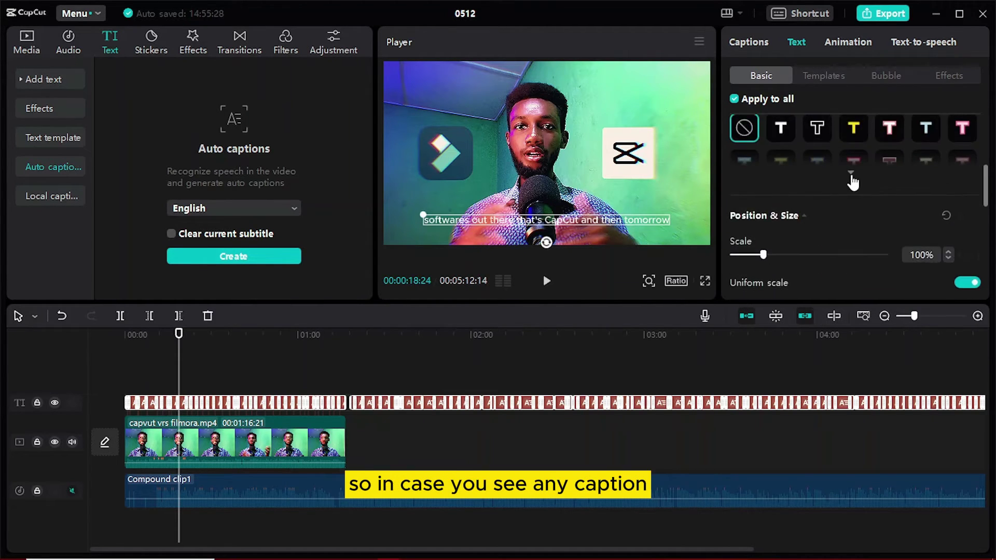
pyautogui.click(851, 176)
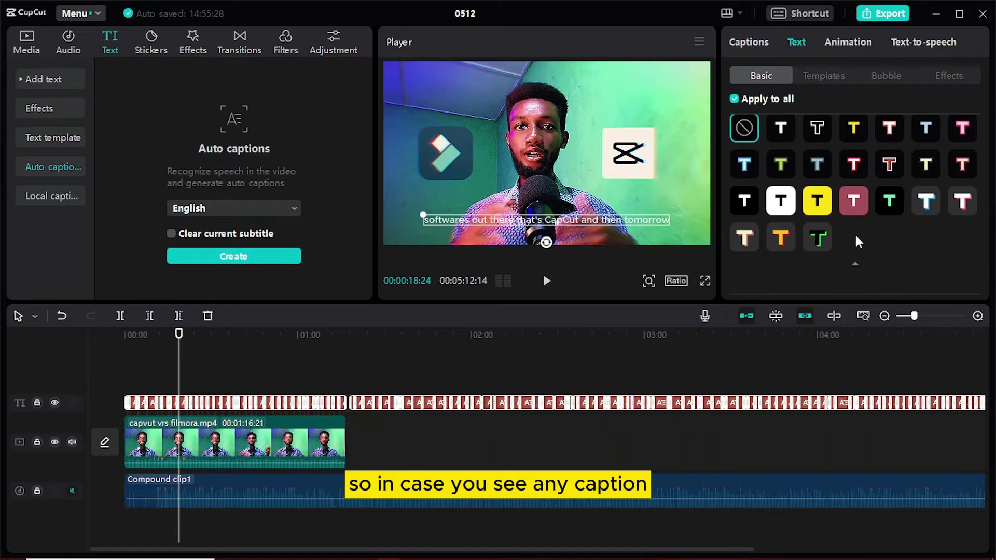
pyautogui.click(822, 210)
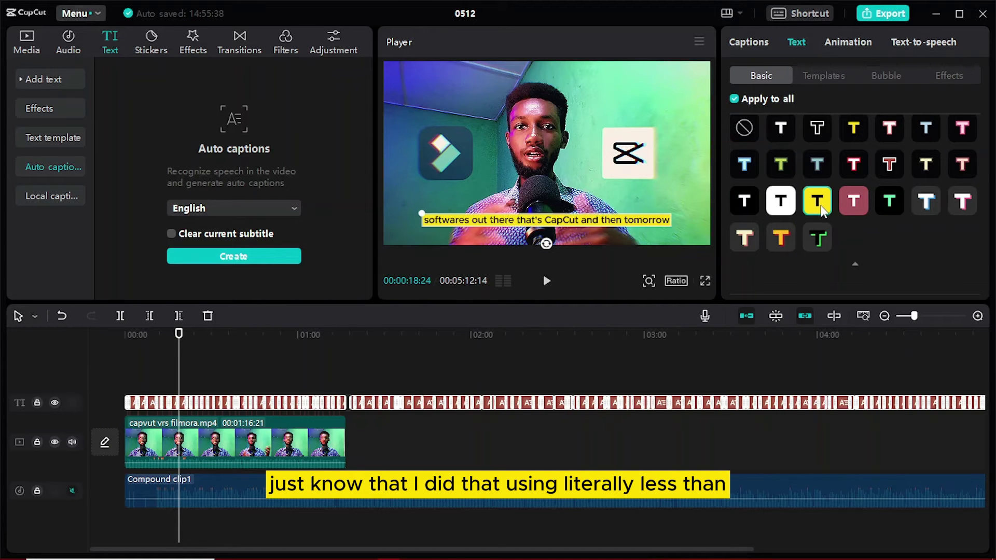
pyautogui.click(546, 281)
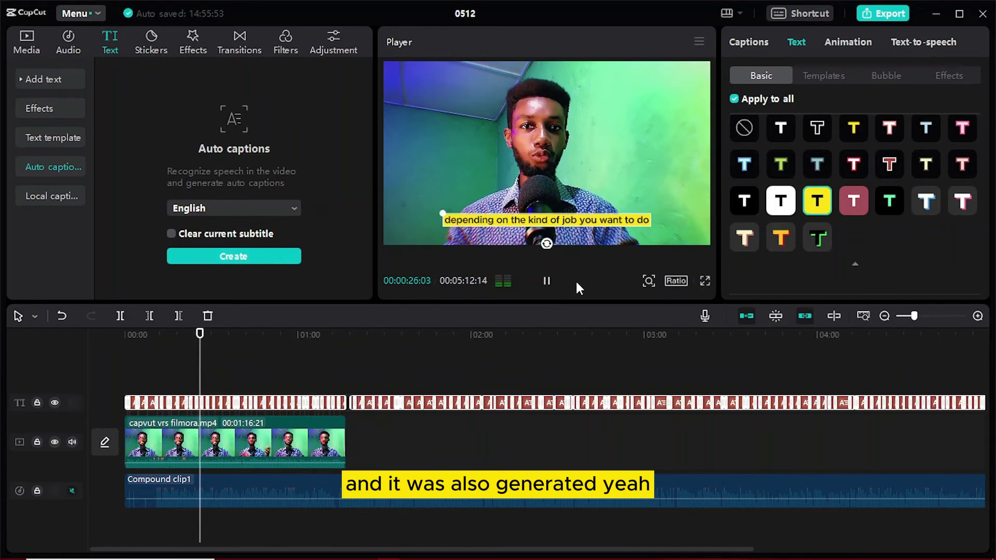
pyautogui.scroll(-4, 874, 223)
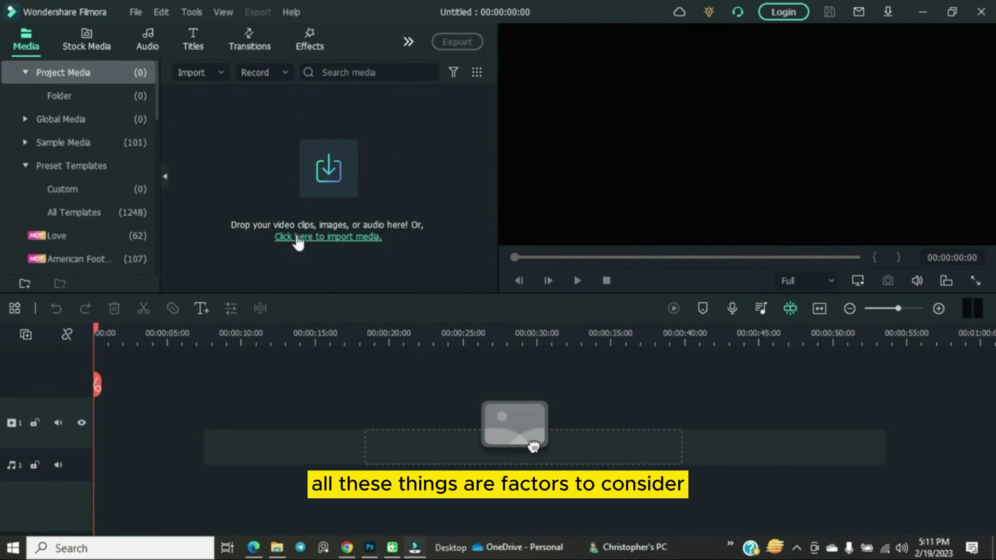
# Import the banner media folder into Filmora's media library
pyautogui.click(209, 77)
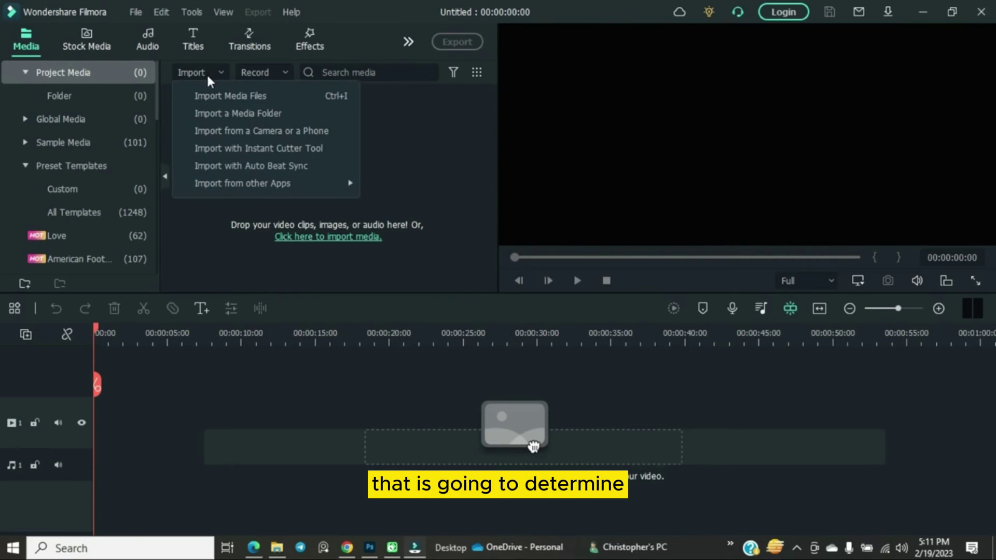
pyautogui.click(340, 113)
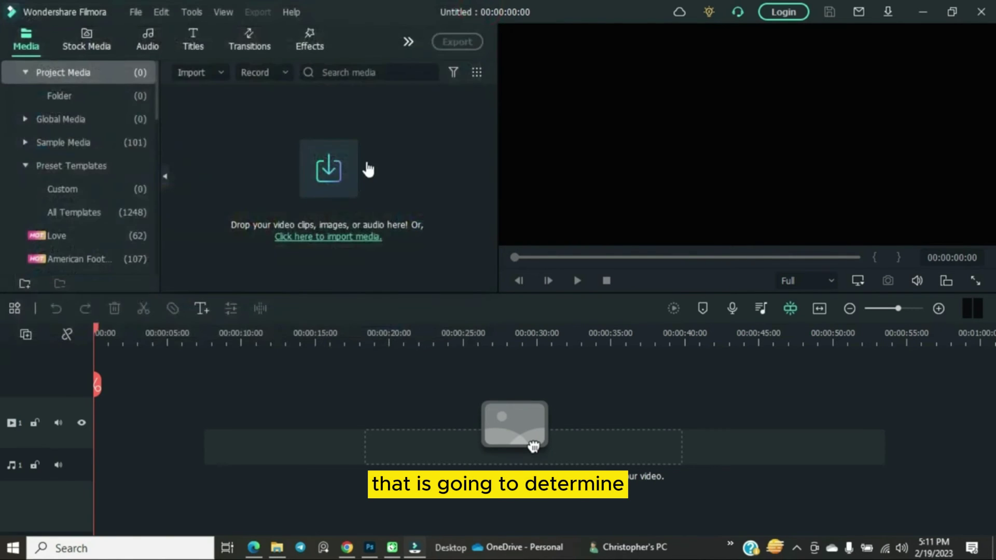
pyautogui.click(210, 73)
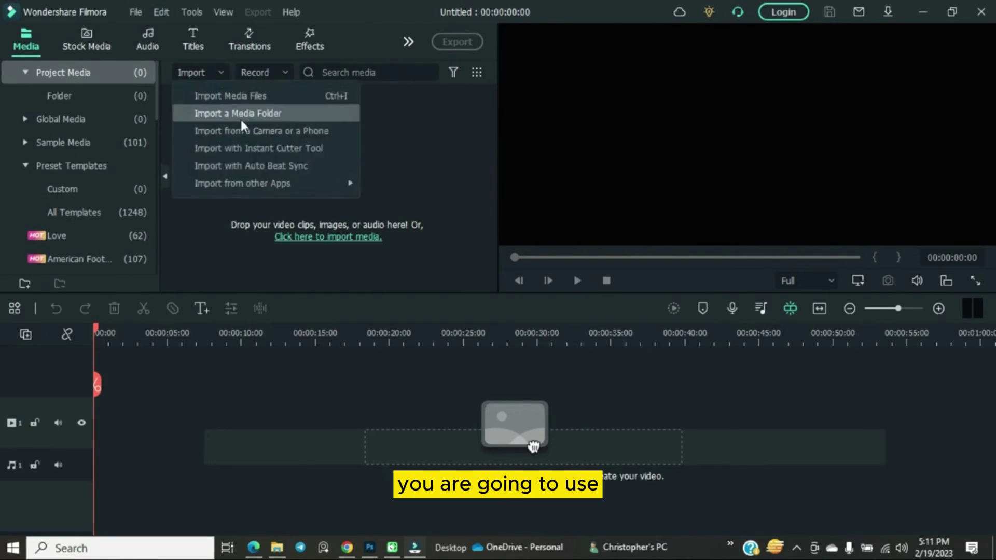
pyautogui.click(266, 110)
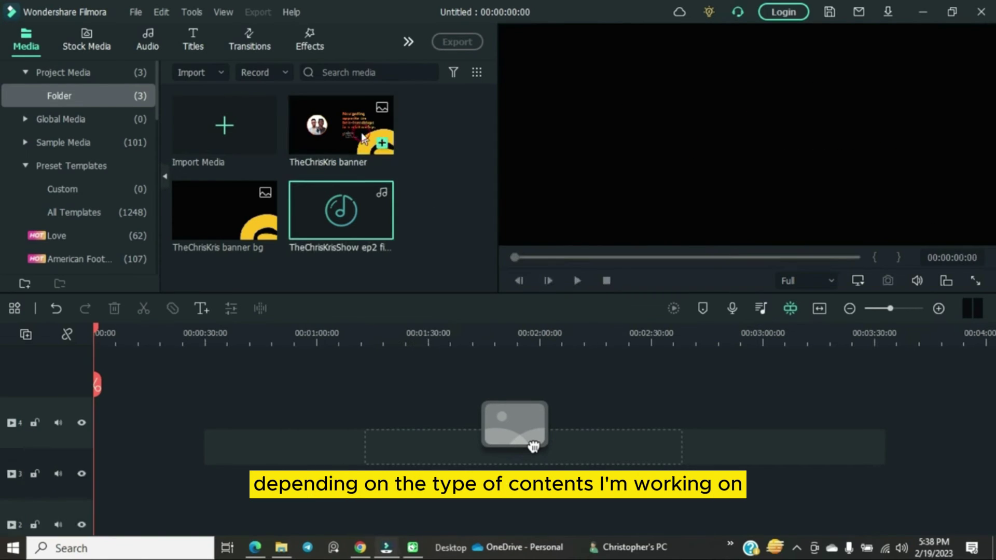
# Place both banner images on the timeline, extend them to 00:00:30:15, banner on the top track
pyautogui.click(340, 124)
pyautogui.press('space')
pyautogui.keyDown('ctrl'); pyautogui.click(176, 210); pyautogui.keyUp('ctrl')
pyautogui.moveTo(340, 120); pyautogui.dragTo(179, 438)
pyautogui.moveTo(118, 423); pyautogui.dragTo(119, 424)
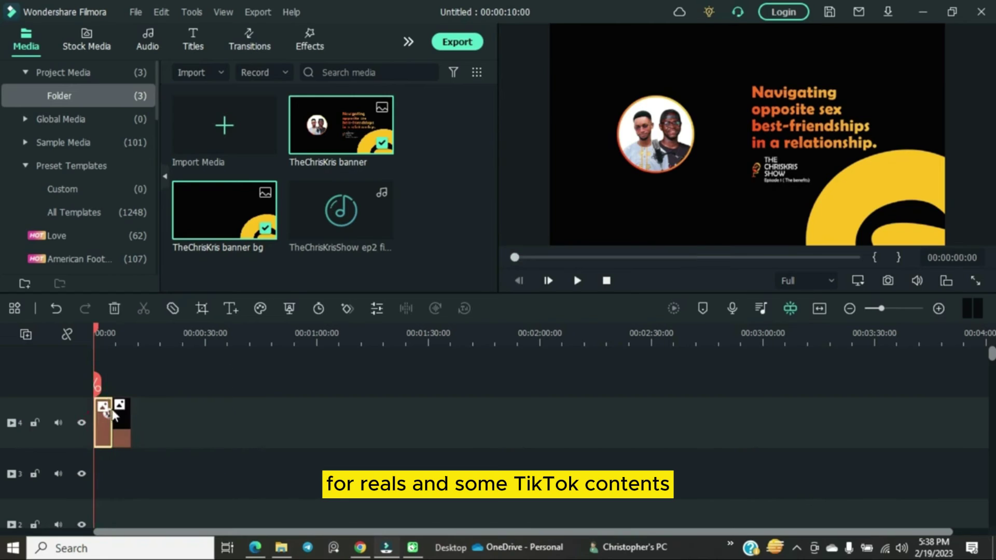
pyautogui.moveTo(111, 468); pyautogui.dragTo(174, 469)
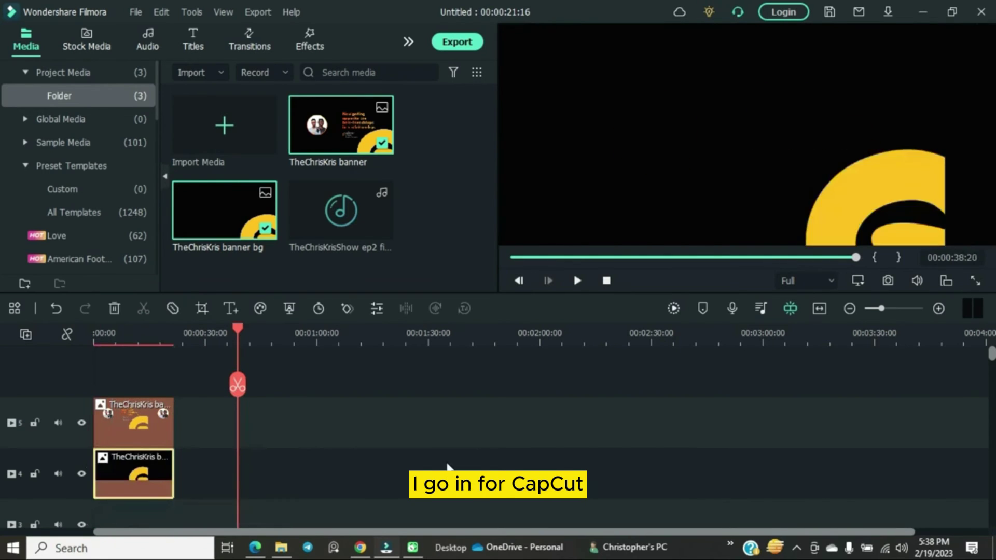
pyautogui.moveTo(174, 422); pyautogui.dragTo(207, 423)
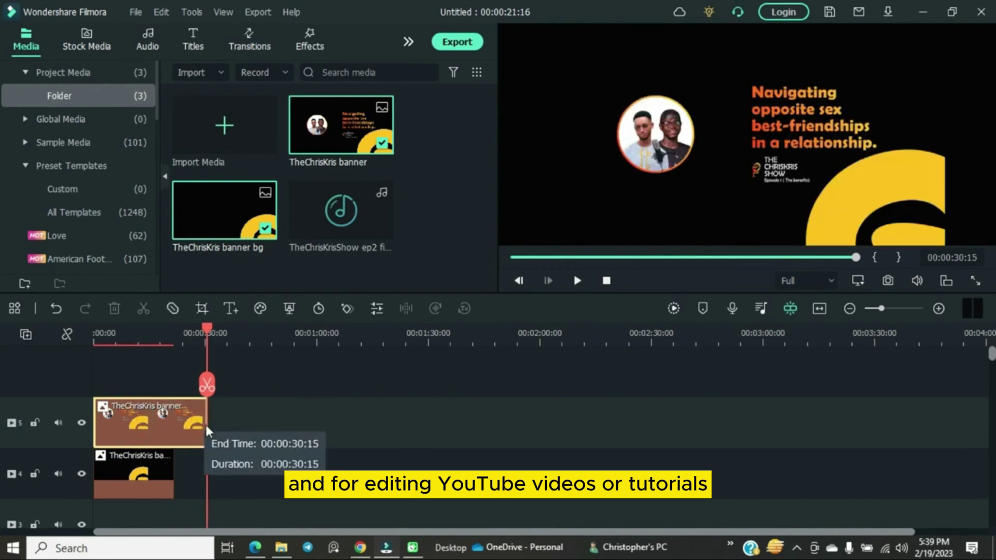
pyautogui.moveTo(138, 423); pyautogui.dragTo(137, 388)
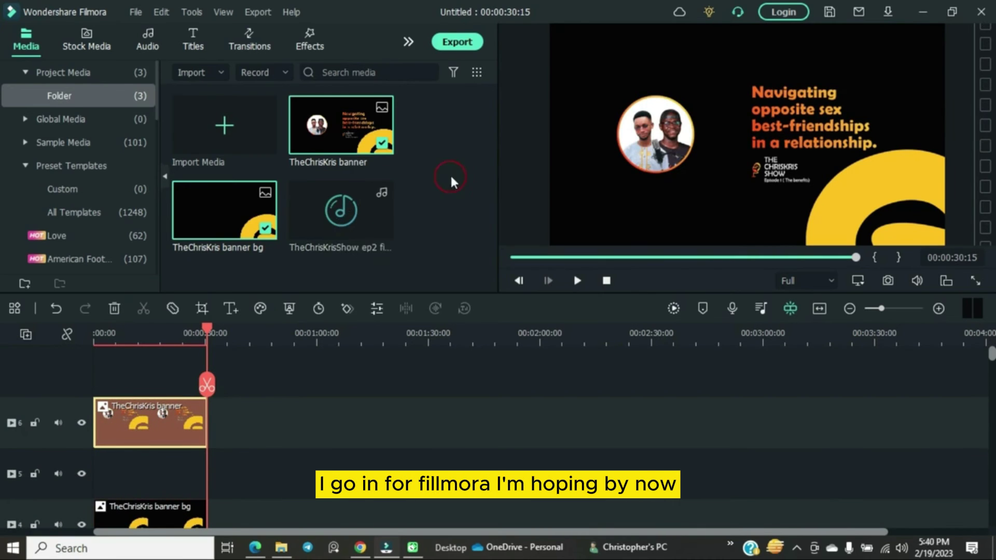
# Add the Pyramid music from the audio library to the audio track beneath the banners
pyautogui.hotkey('alt', '2')
pyautogui.hotkey('alt', '3')
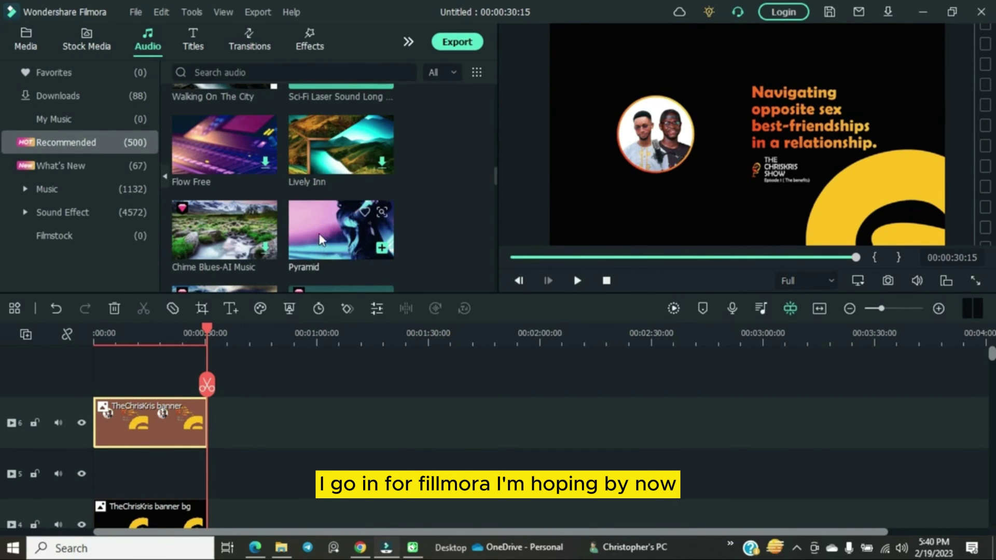
pyautogui.moveTo(321, 240); pyautogui.dragTo(285, 443)
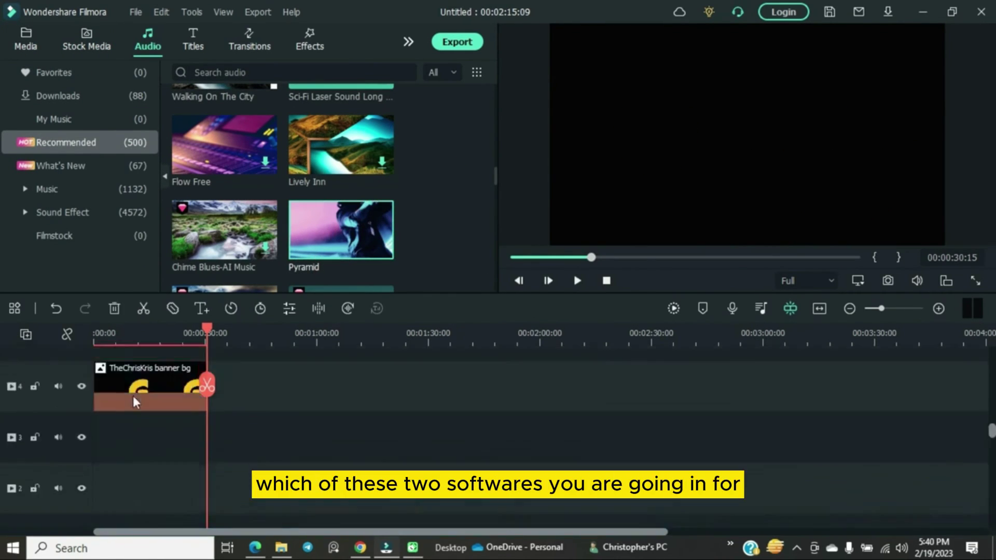
pyautogui.press('Delete')
pyautogui.scroll(2, 137, 434)
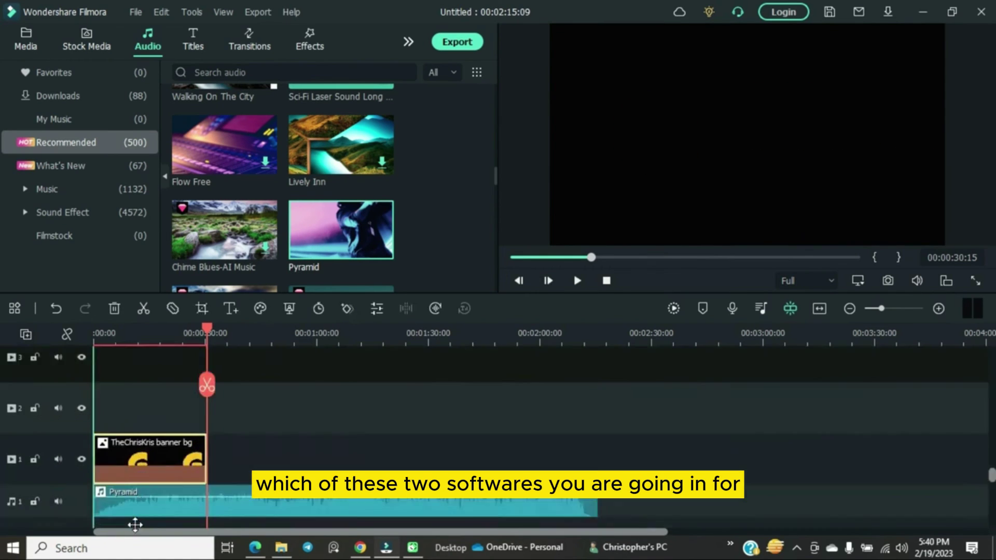
# Trim the Pyramid music to end at 00:00:30:15 and return to the timeline start
pyautogui.click(137, 481)
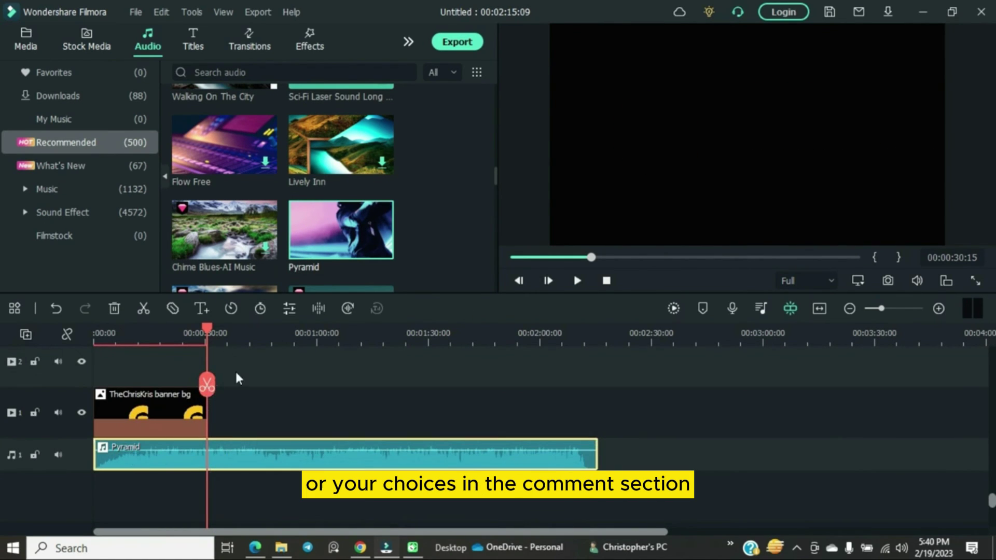
pyautogui.click(207, 385)
pyautogui.press('Delete')
pyautogui.scroll(2, 244, 441)
pyautogui.press('Home')
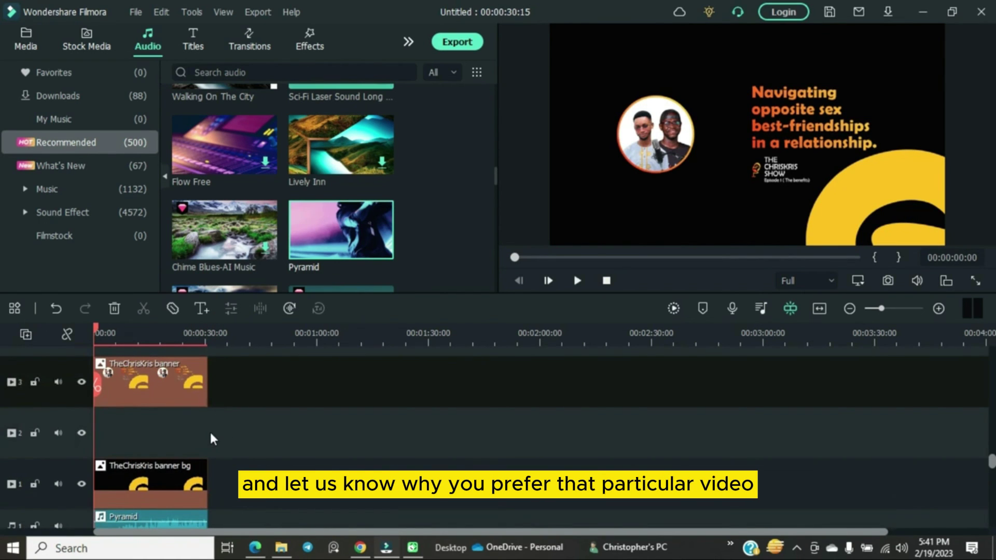
# Place the Bass Drops 1 audio visualizer on track 2 at the start, between the banner layers
pyautogui.click(310, 40)
pyautogui.click(25, 189)
pyautogui.click(25, 189)
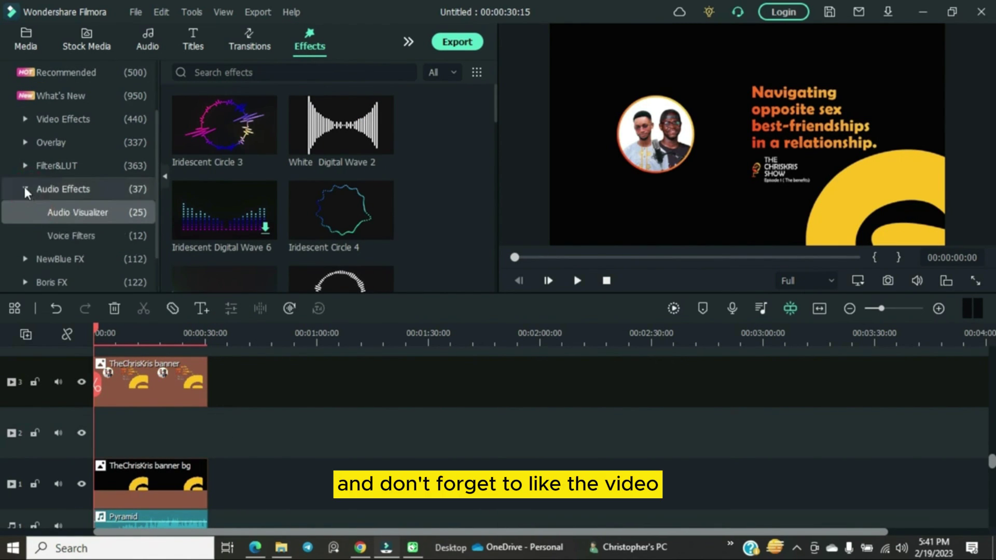
pyautogui.scroll(-10, 430, 202)
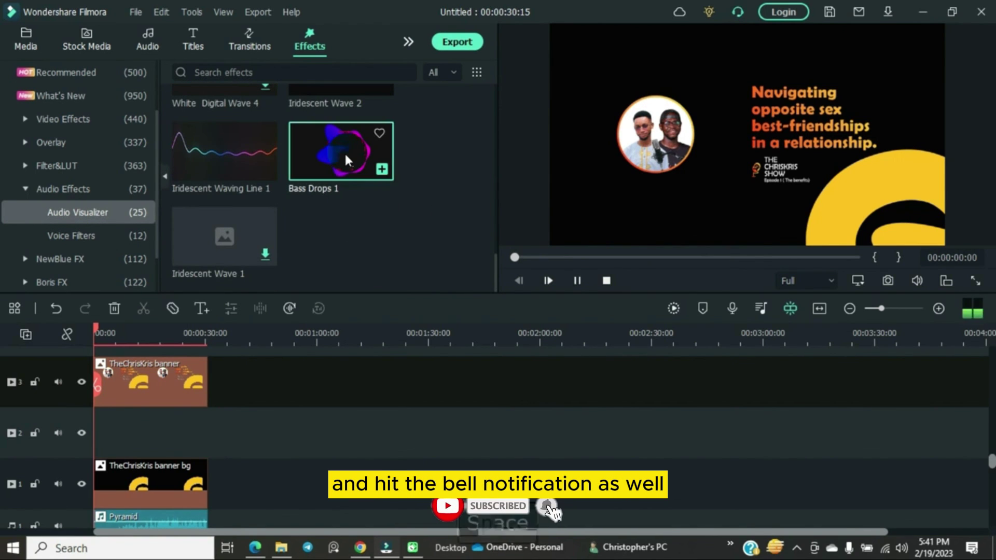
pyautogui.moveTo(344, 152); pyautogui.dragTo(207, 439)
pyautogui.scroll(-1, 311, 442)
pyautogui.scroll(-1, 312, 443)
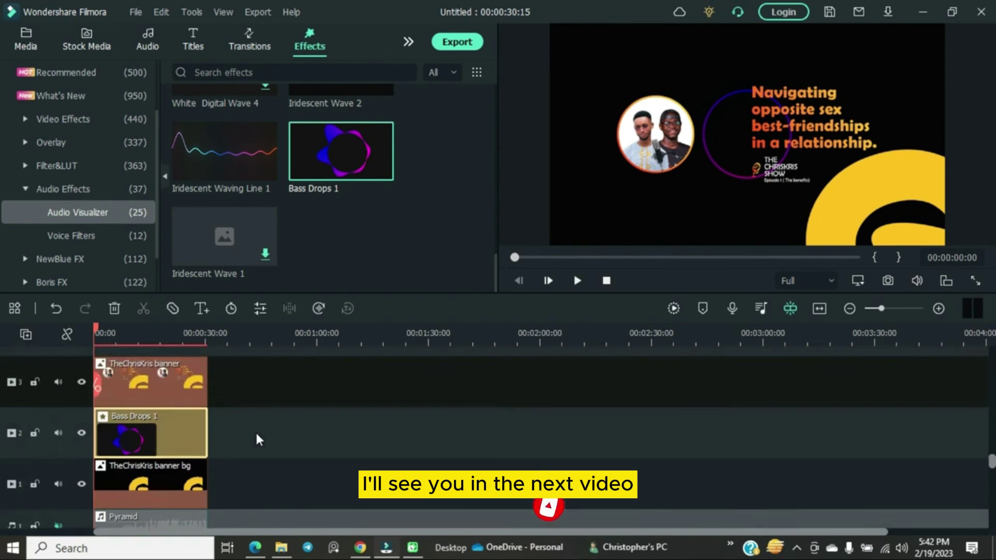